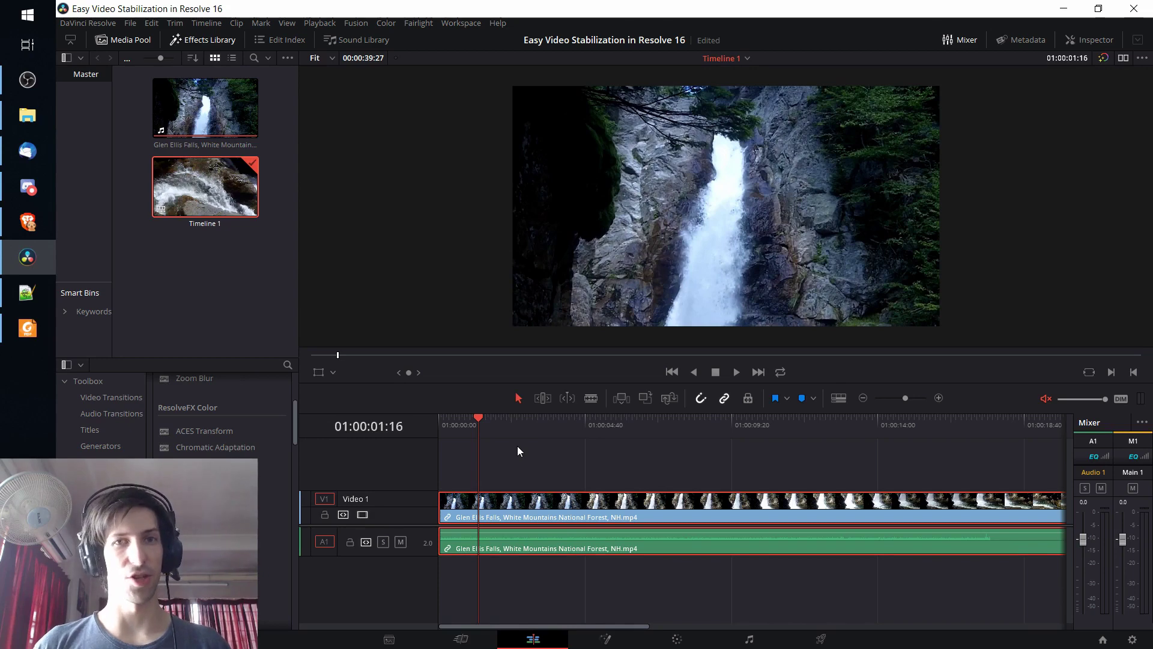
Play the waterfall clip on the timeline to check its camera shake, and pause partway through.
key("space")
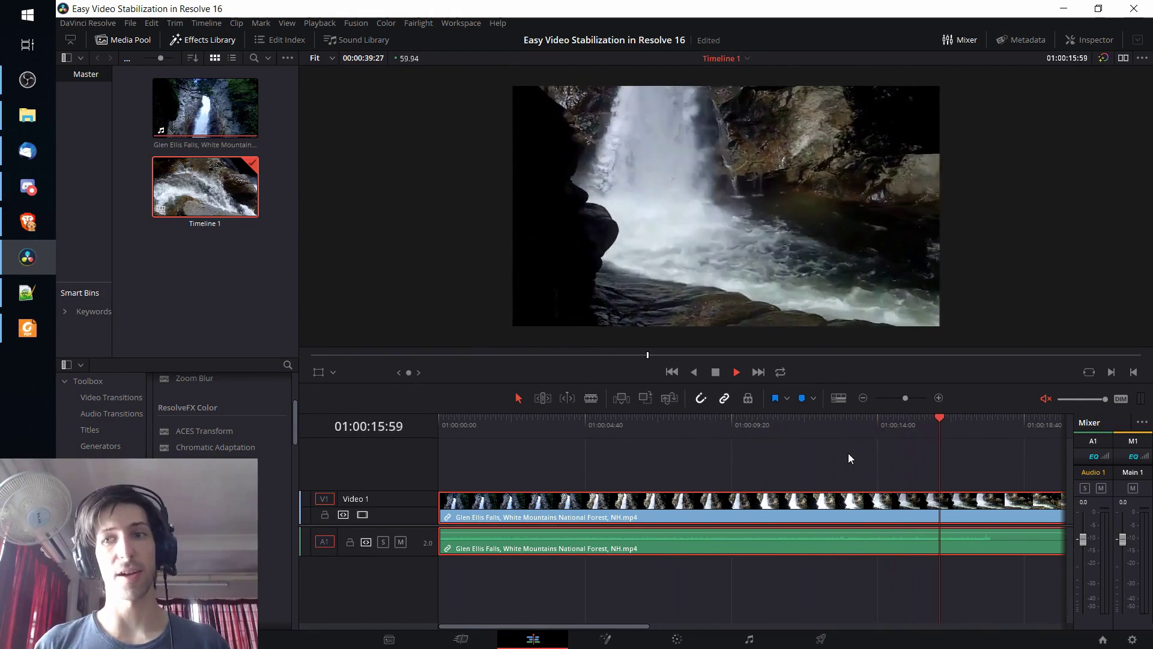
left_click(823, 474)
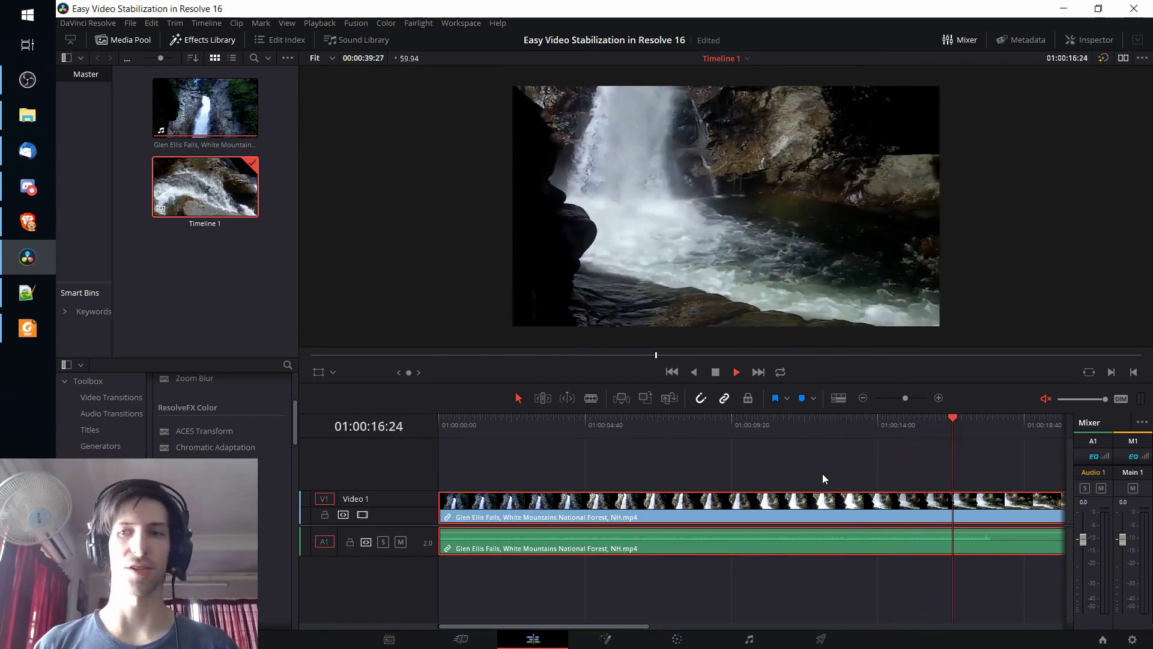
key("space")
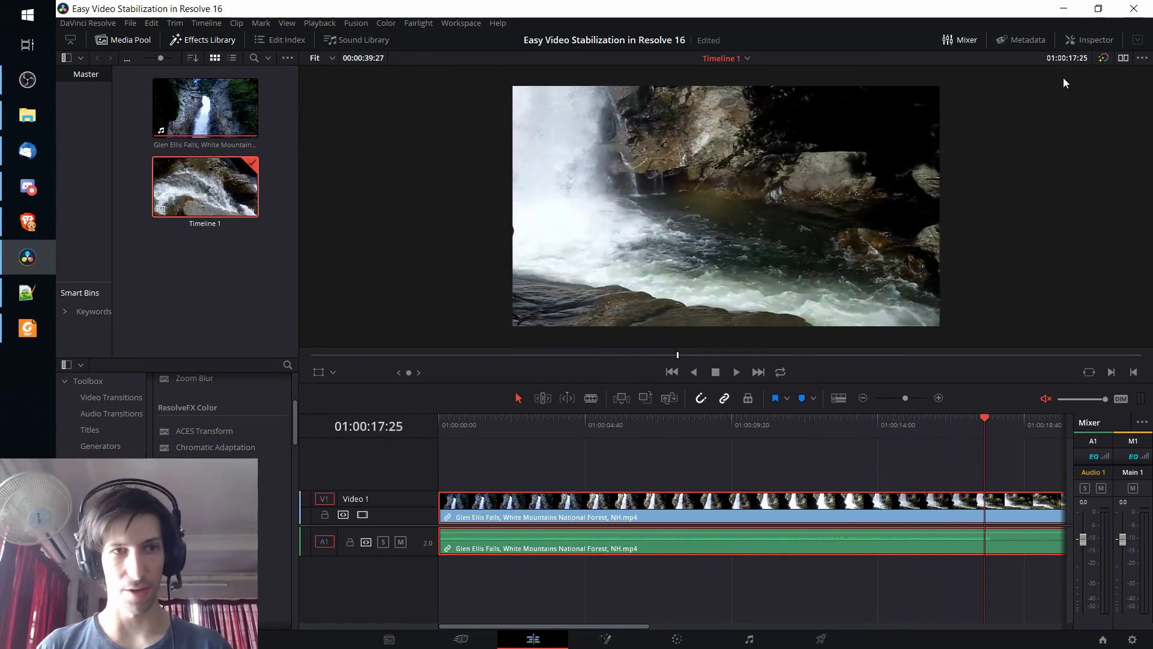
Show the waterfall clip's Inspector settings on the Edit page and expand its Stabilization options.
left_click(1097, 42)
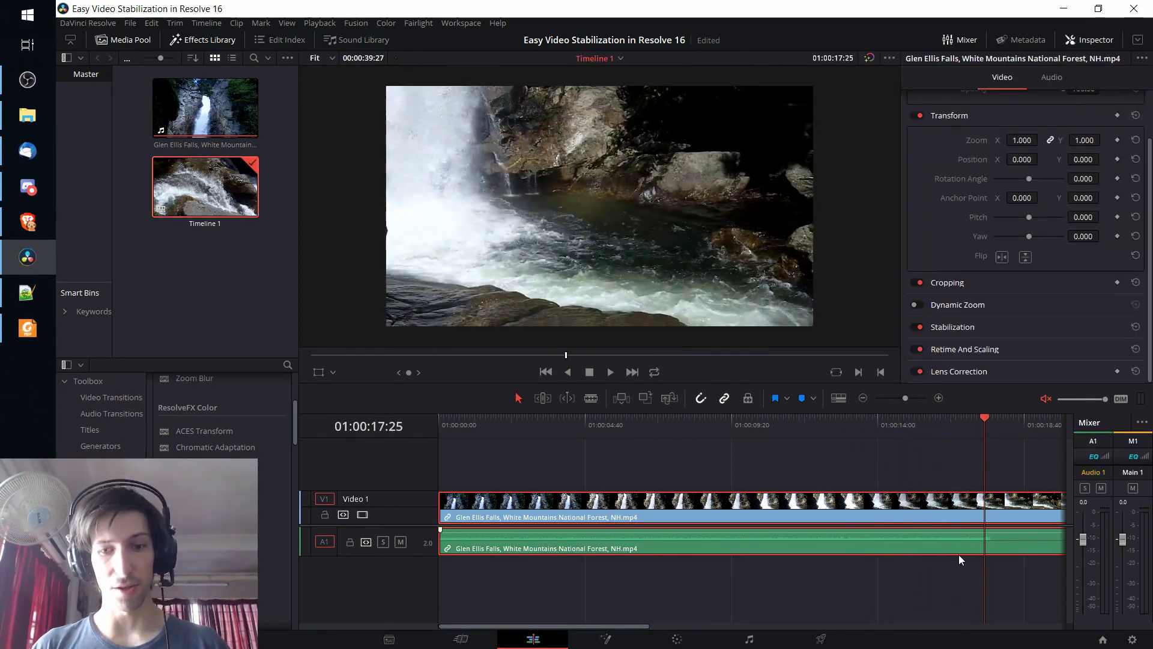
left_click(697, 640)
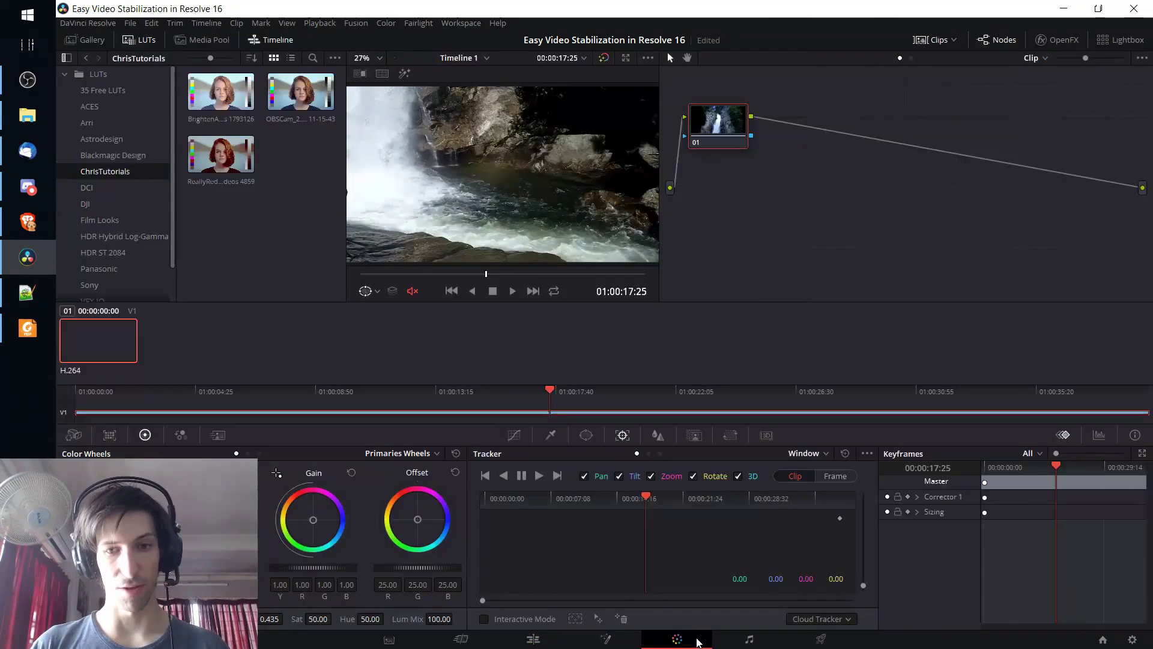
left_click(533, 639)
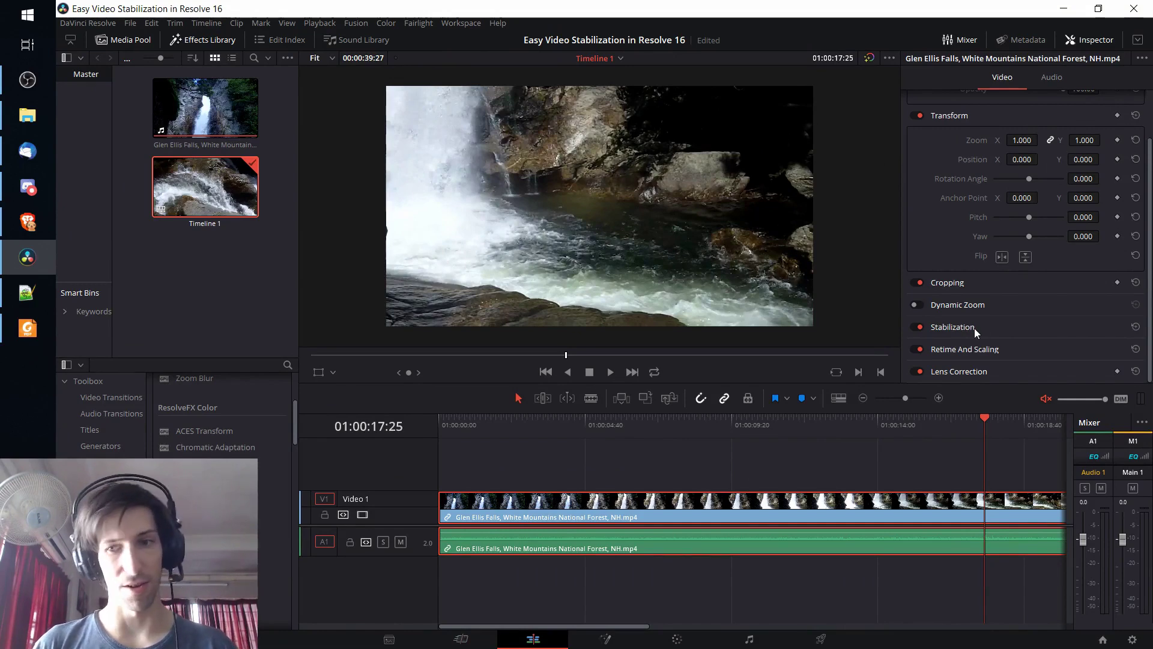
left_click(532, 426)
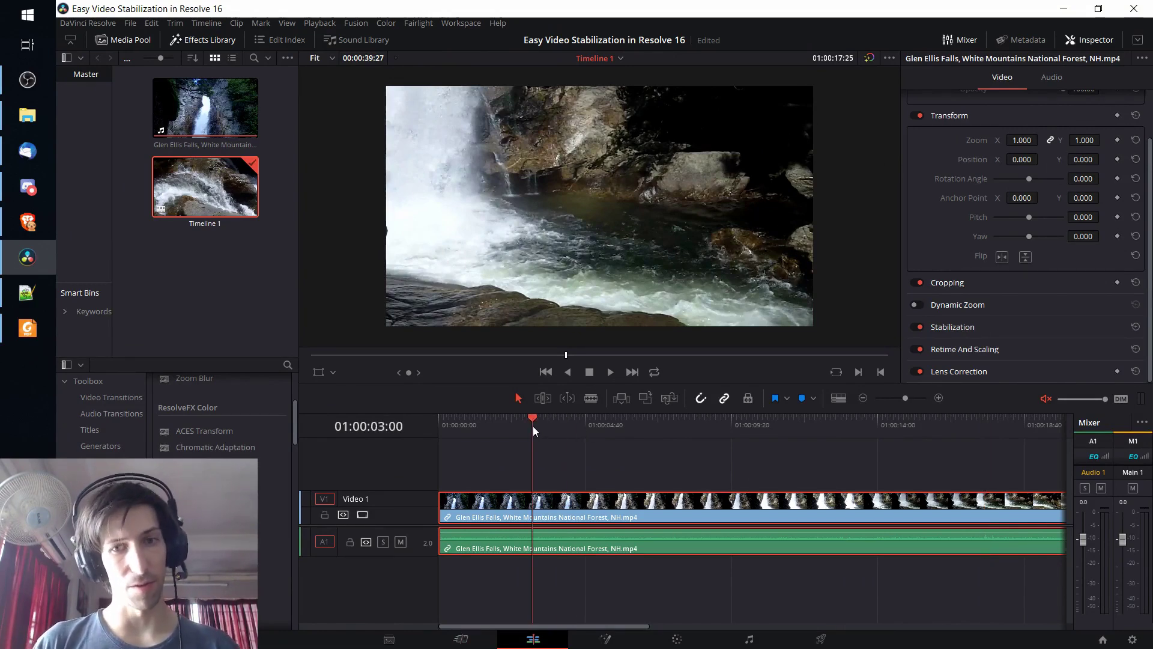
key("space")
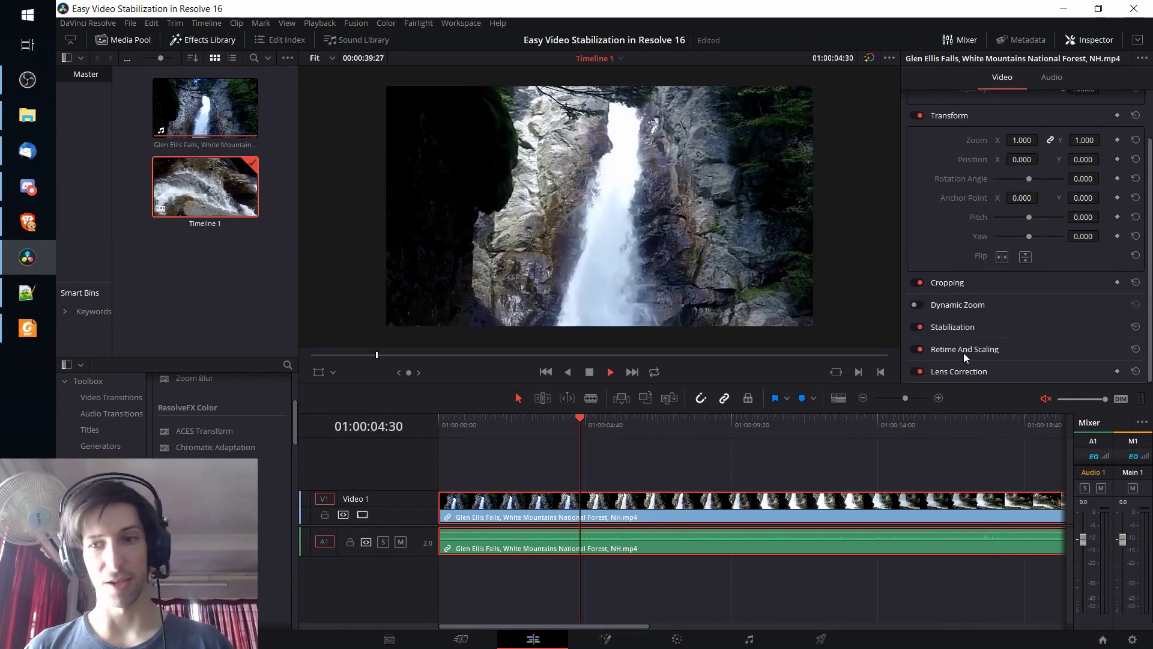
left_click(1003, 326)
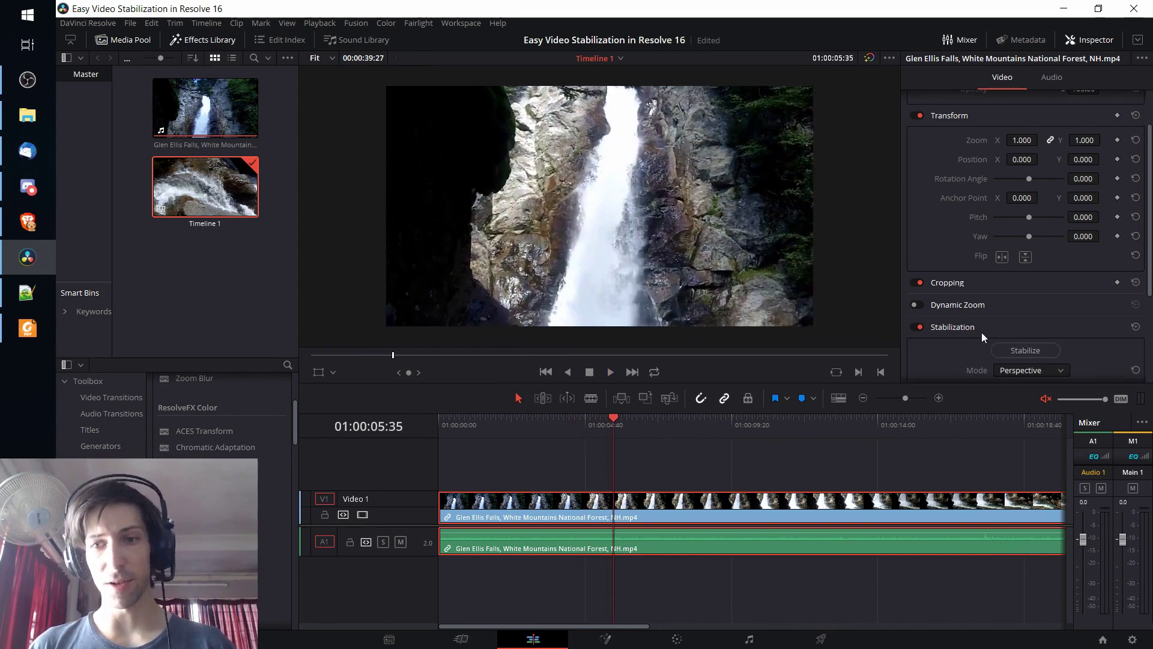
scroll(961, 271, "down", 3)
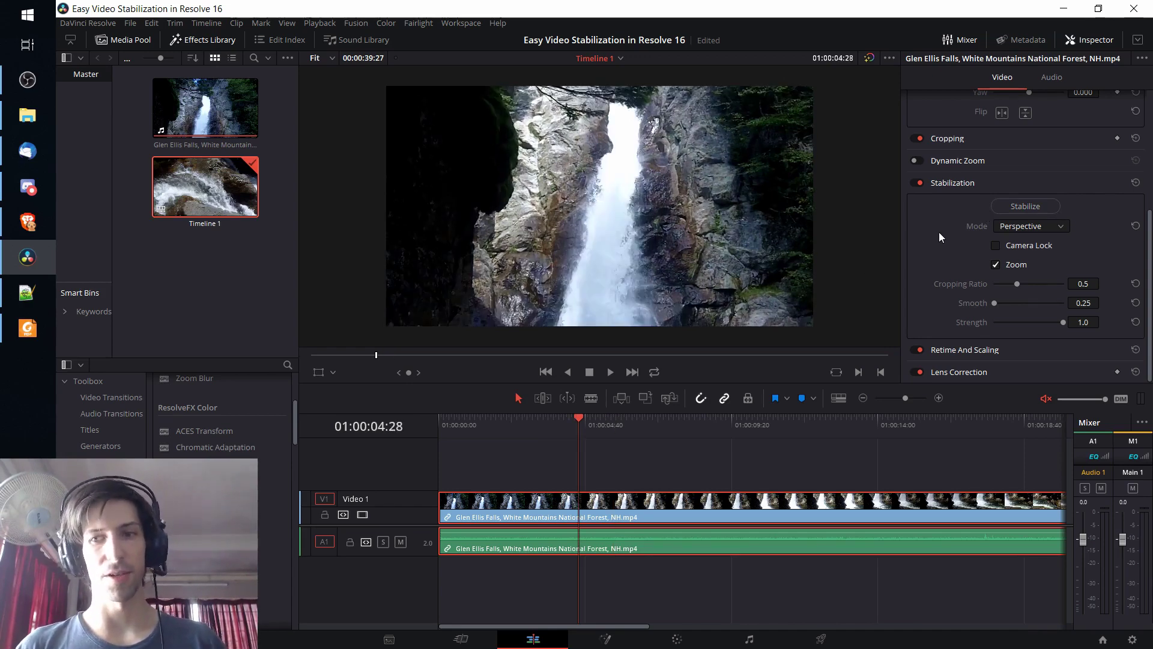
Try the Similarity, Translation and Perspective stabilization modes, ending on Similarity, and switch Camera Lock on and off again.
left_click(1009, 231)
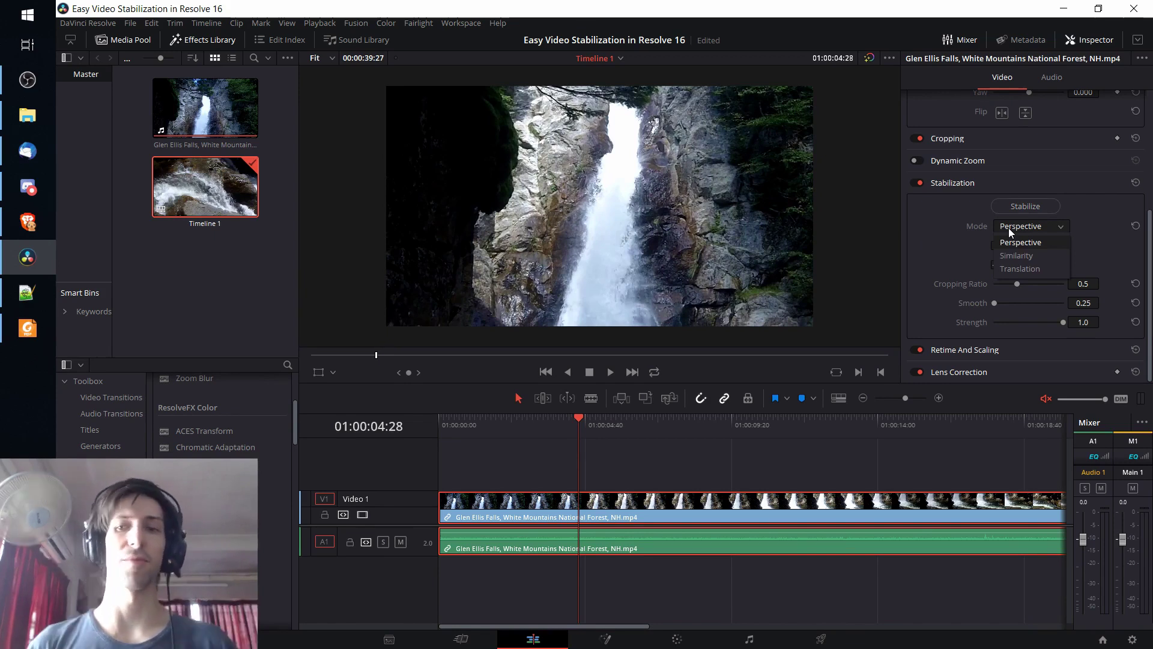
left_click(1047, 259)
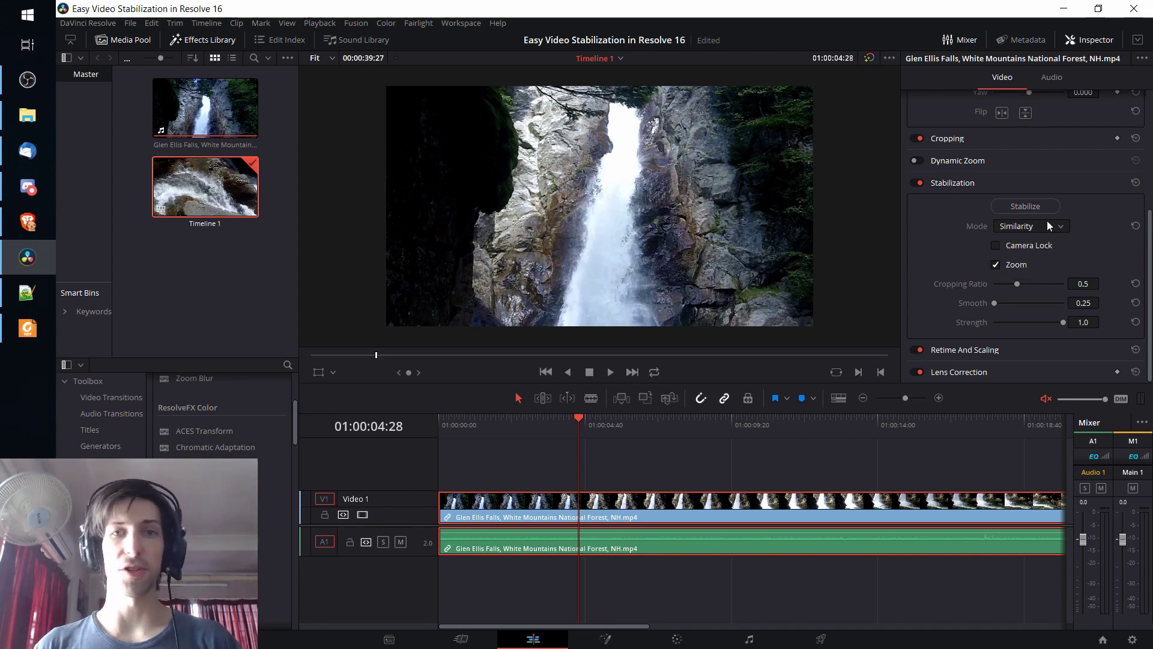
left_click(1048, 221)
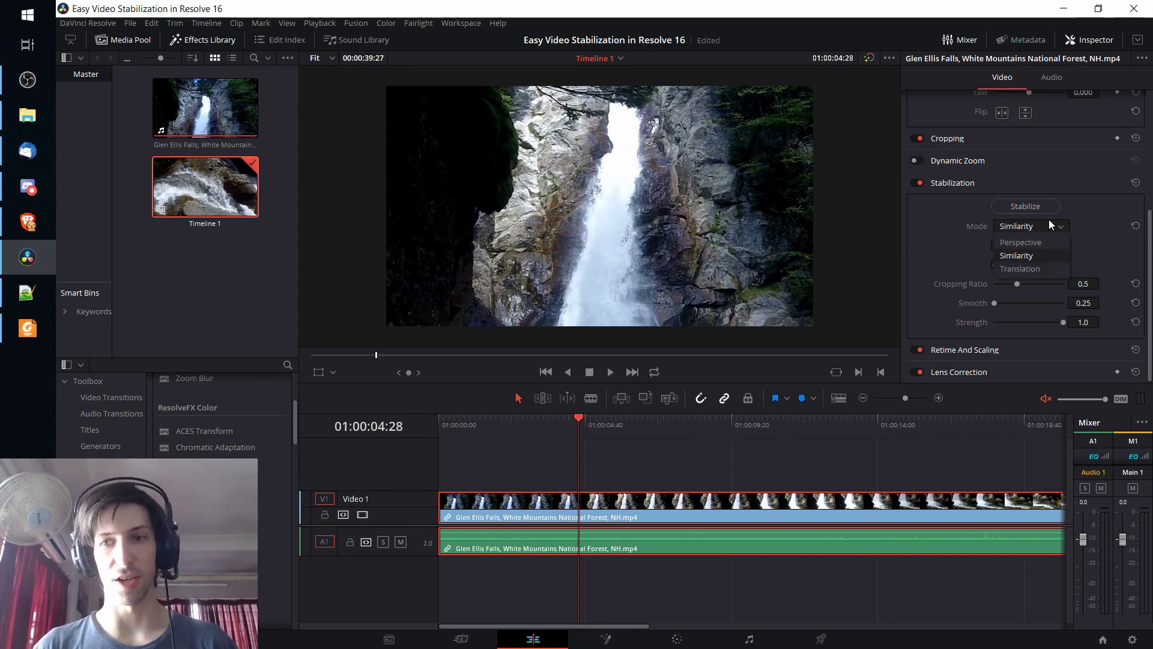
left_click(1044, 264)
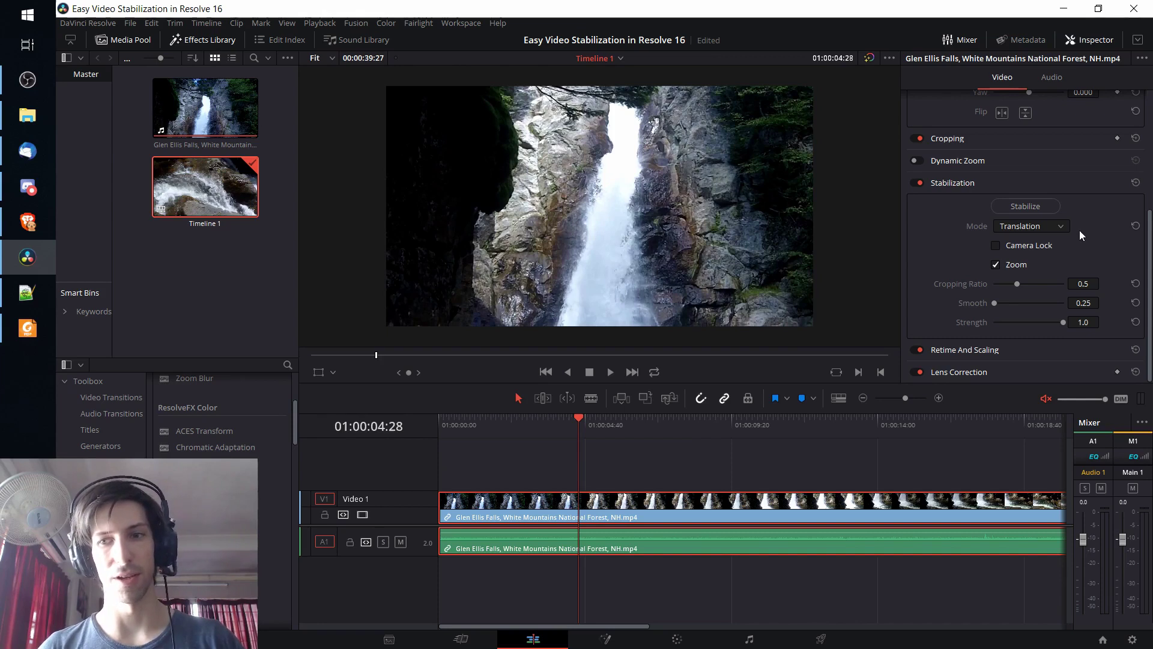
left_click(1065, 228)
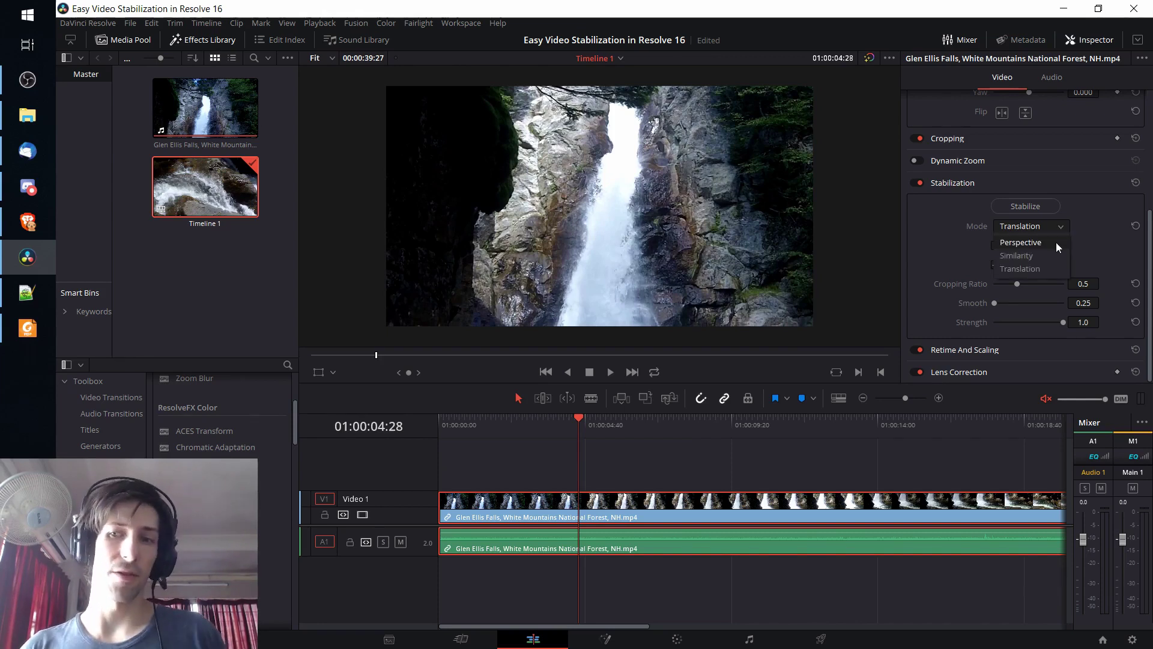
left_click(1055, 243)
left_click(1057, 231)
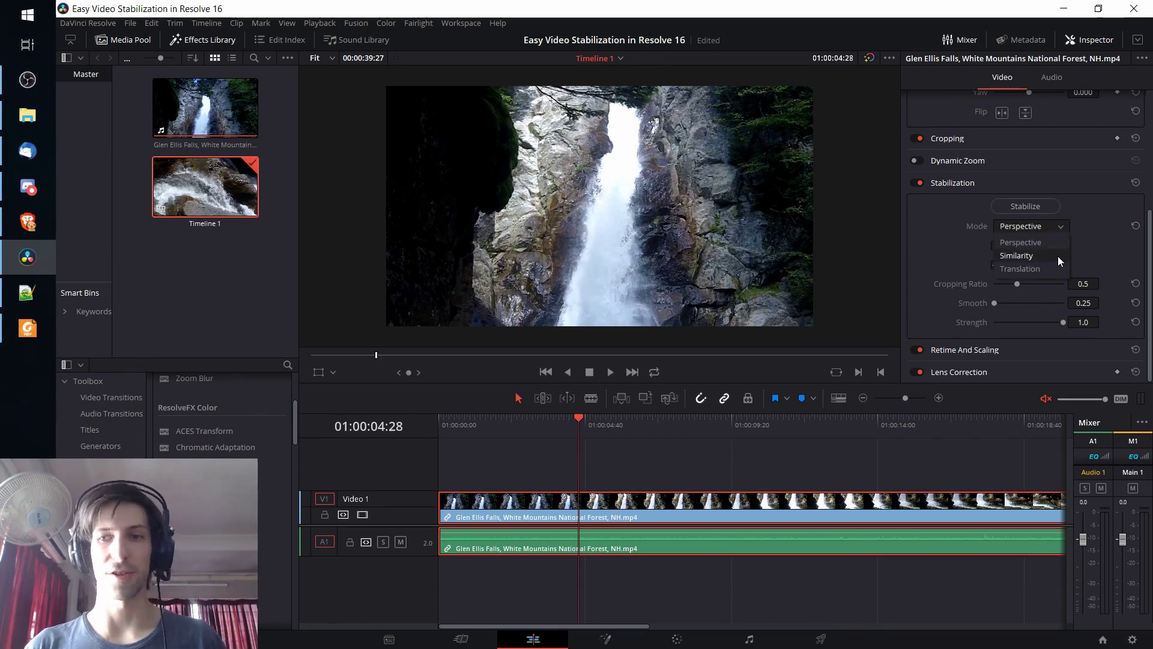
left_click(1058, 255)
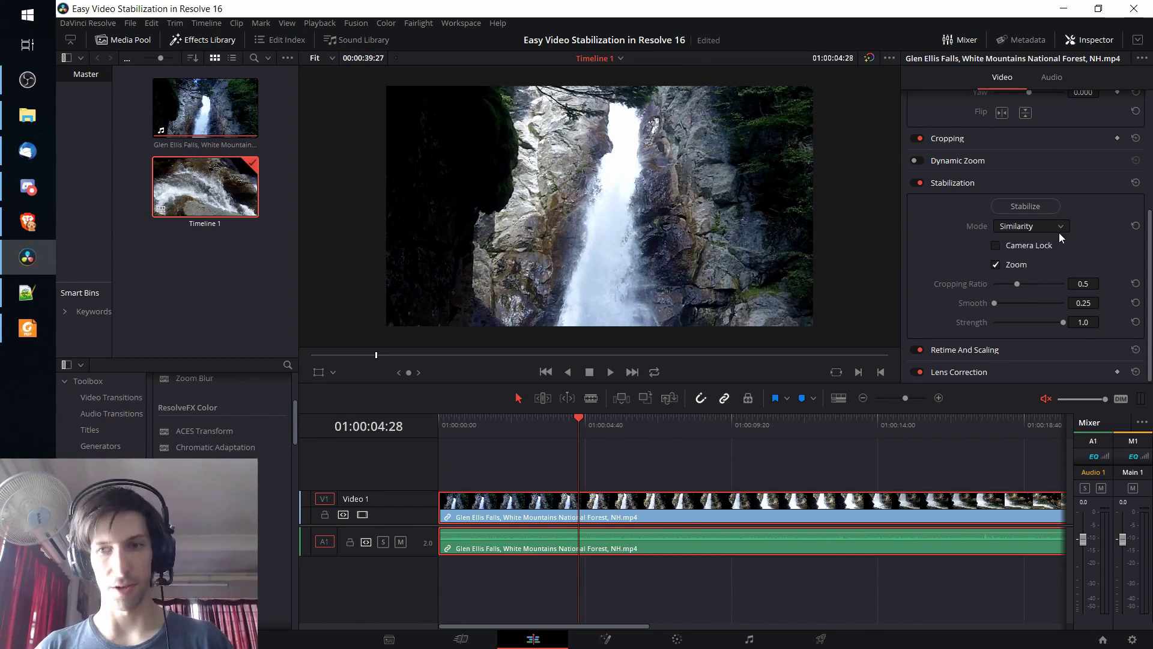
left_click(1059, 223)
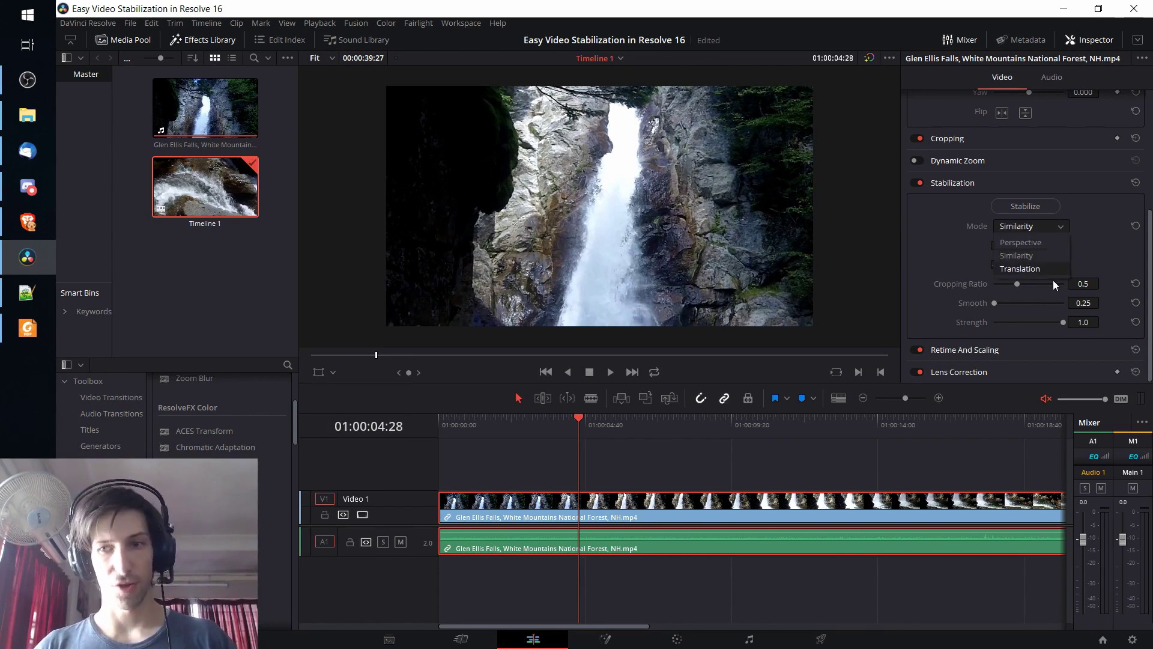
left_click(1021, 256)
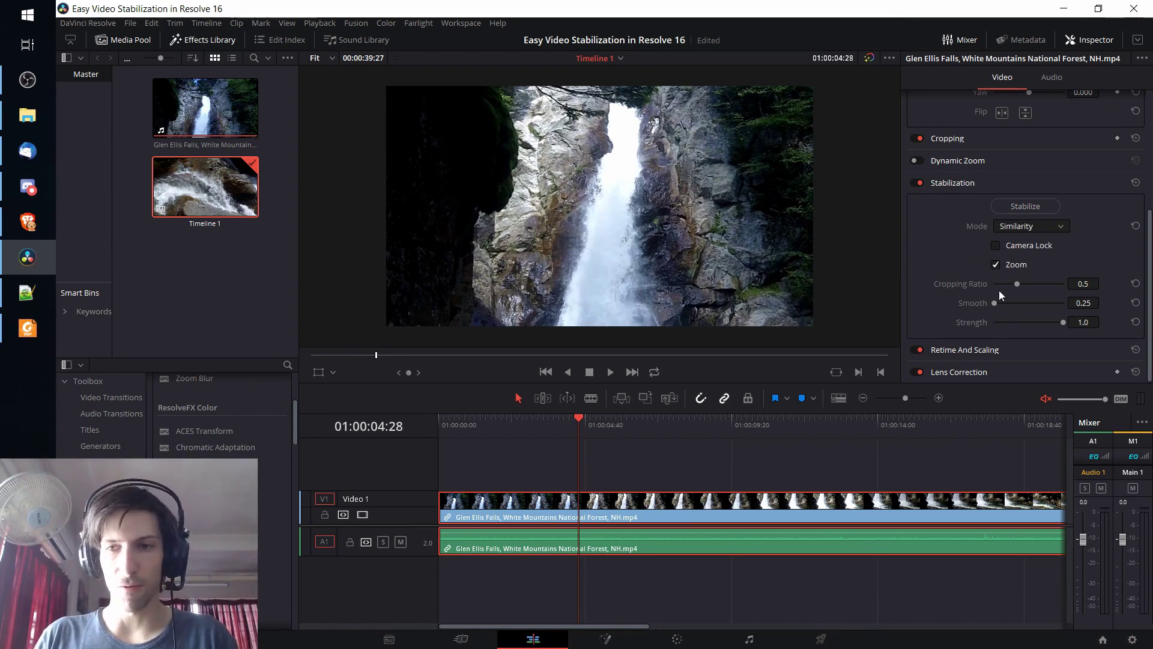
left_click(997, 246)
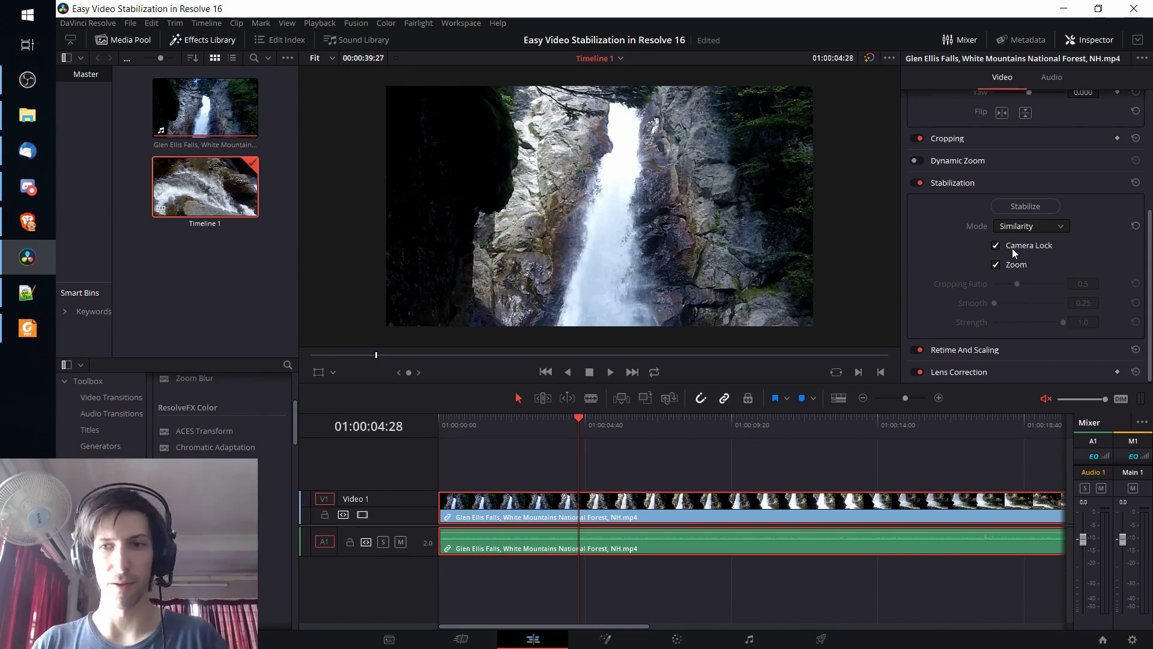
left_click(996, 245)
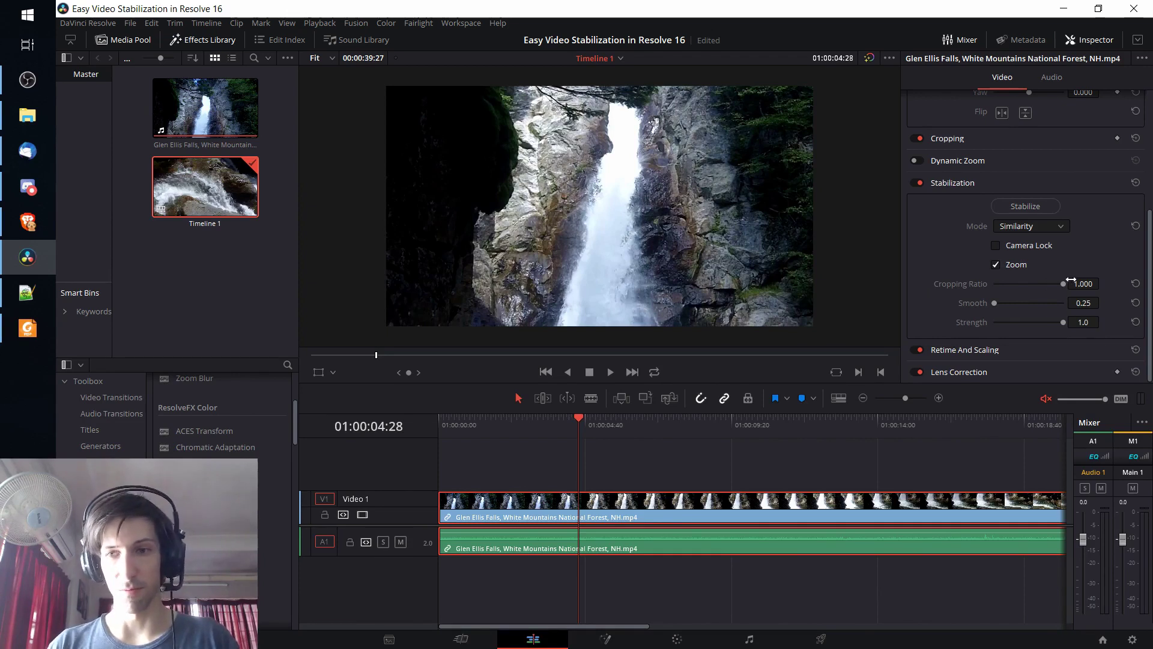
Set the stabilization Cropping Ratio to 0.250 with Zoom enabled, and return the playhead to the start of the timeline.
left_click_drag(1045, 286, 1070, 286)
left_click_drag(1010, 289, 973, 321)
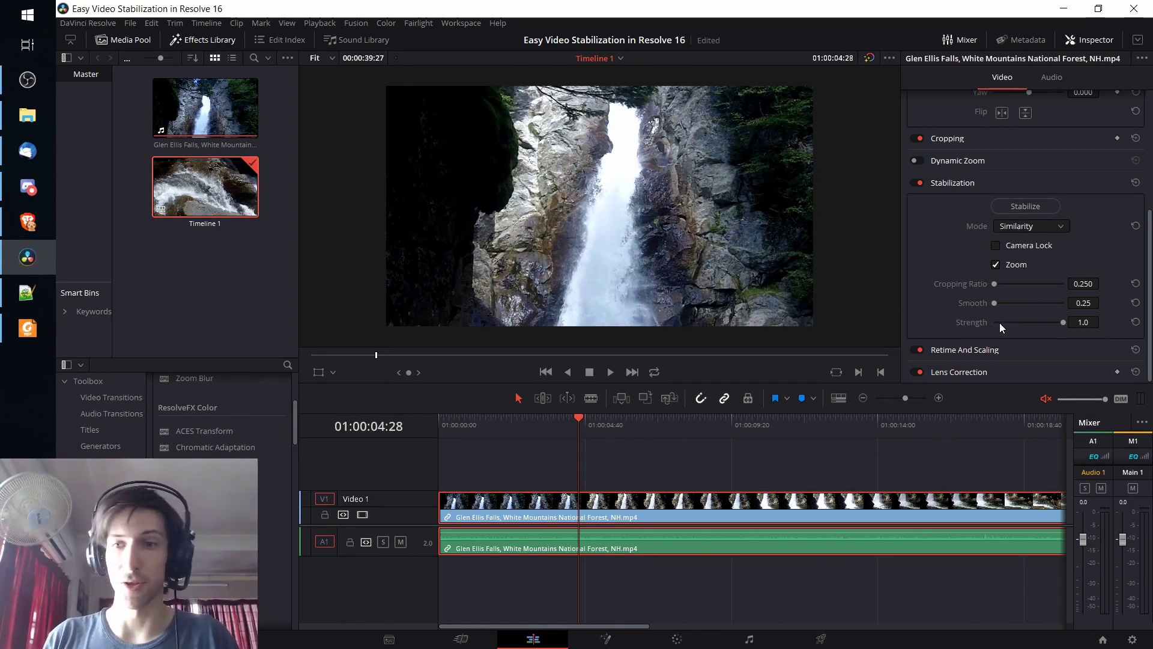
key("Home")
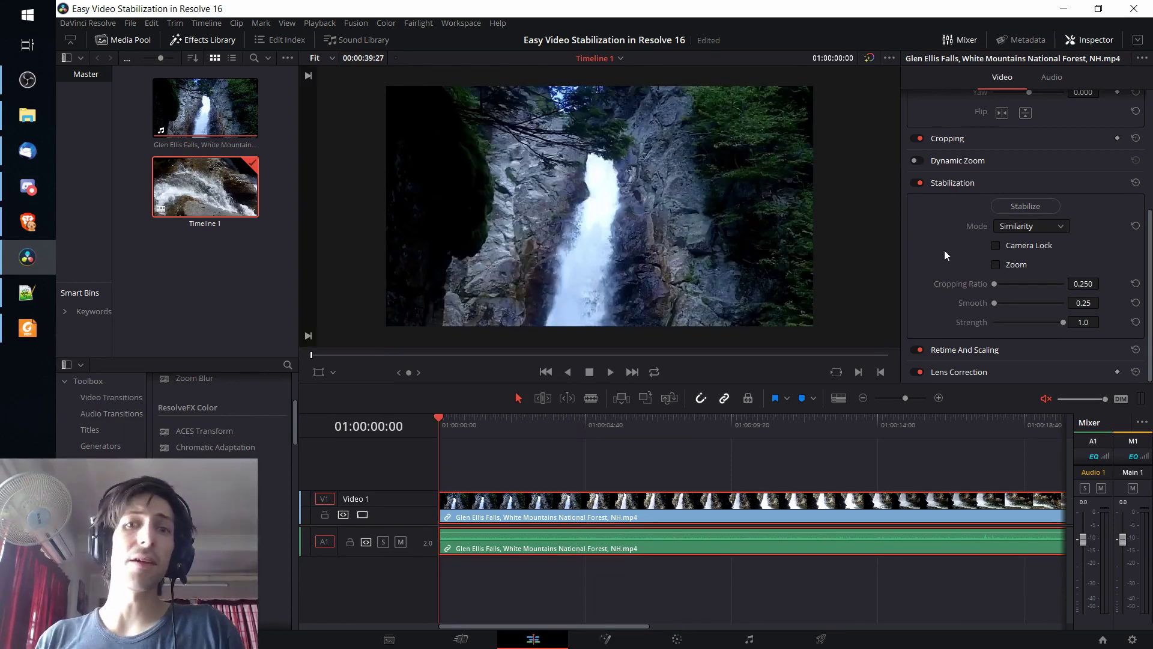
left_click(996, 265)
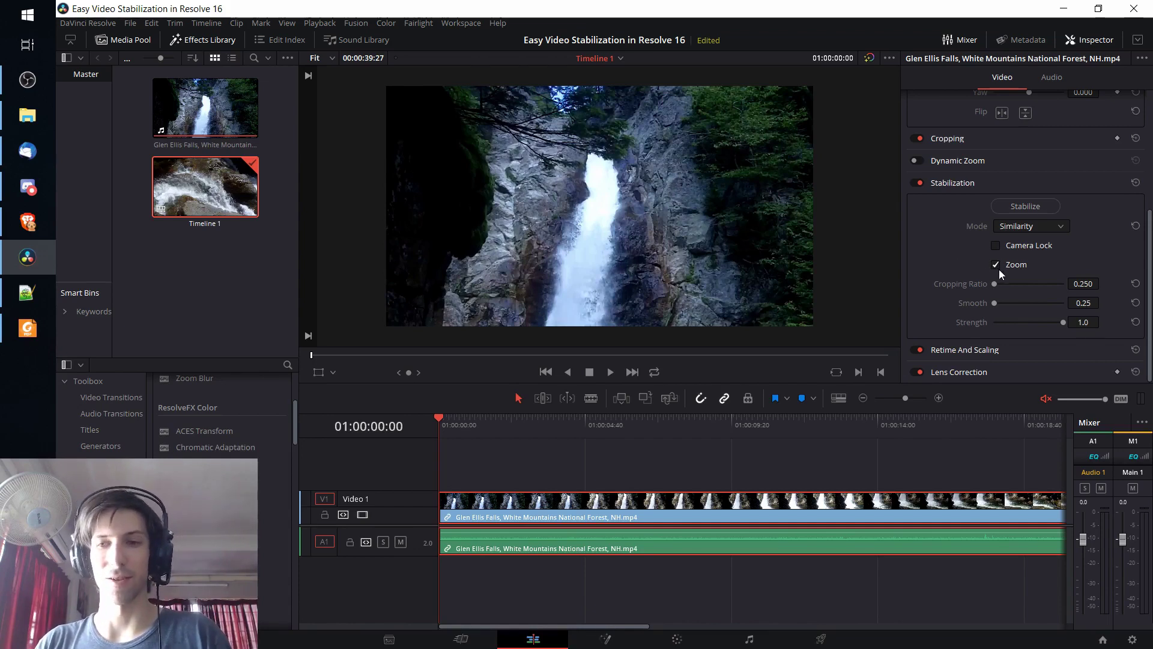
Stabilize the waterfall clip using the Perspective mode.
left_click(1030, 225)
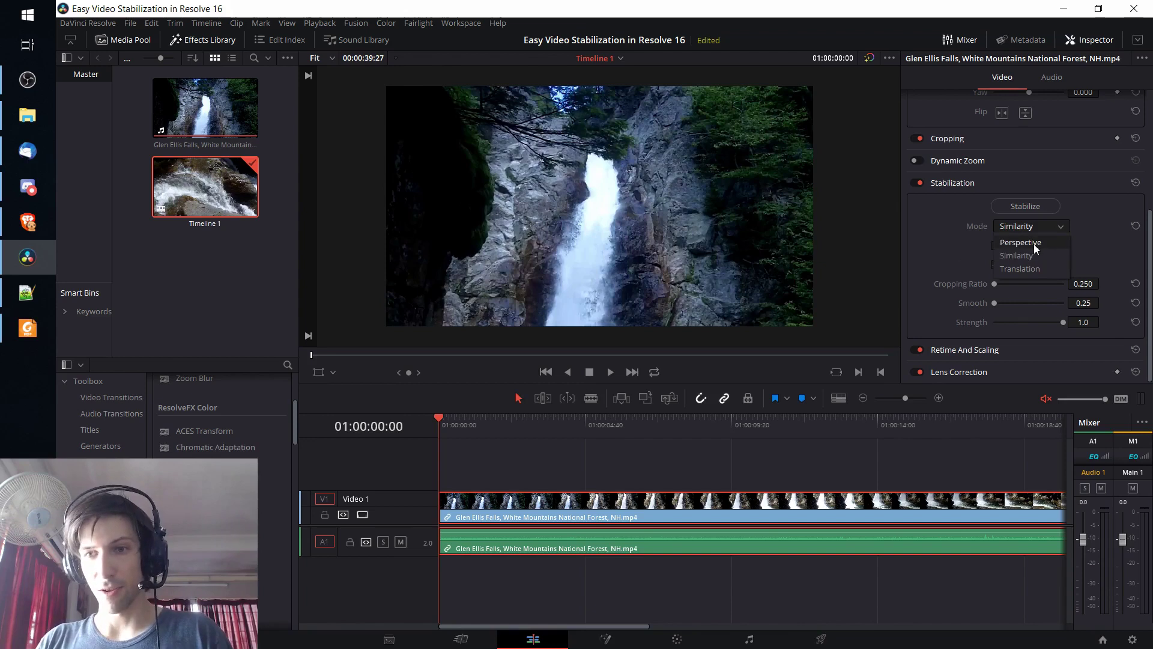
left_click(1031, 243)
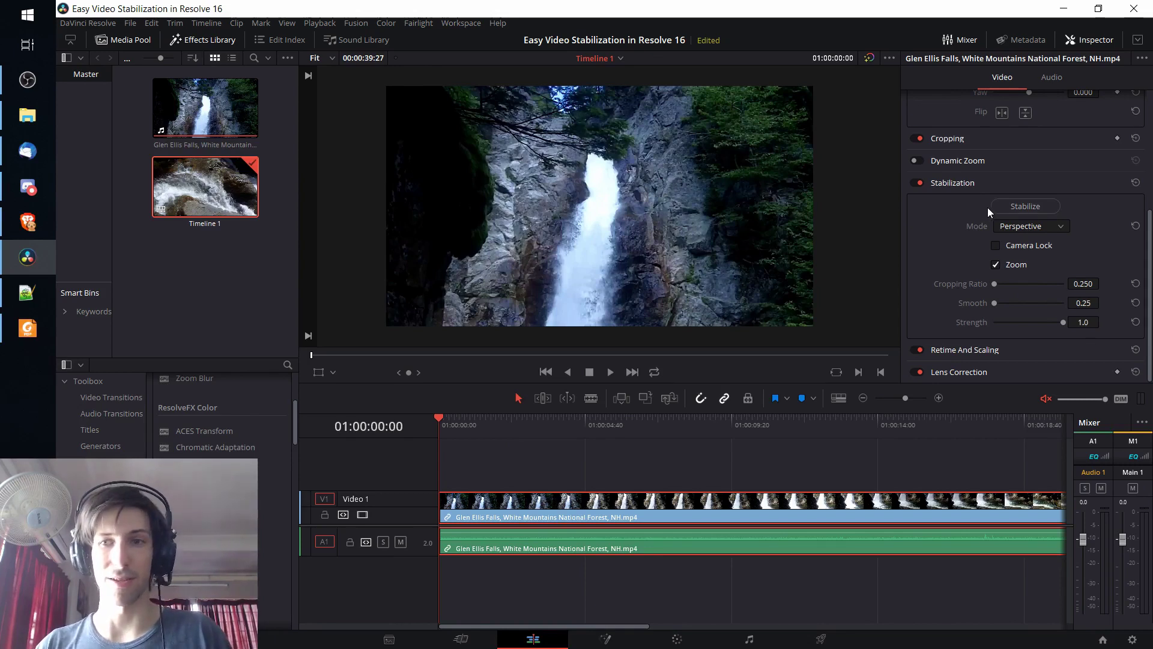
left_click(1023, 226)
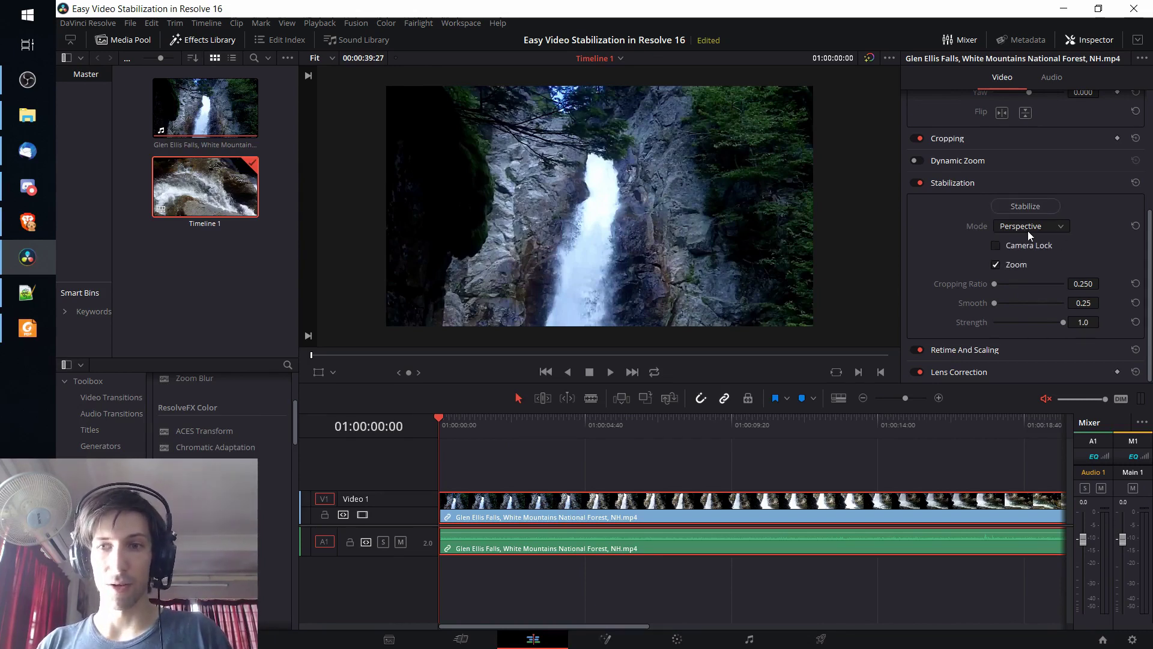
left_click(999, 209)
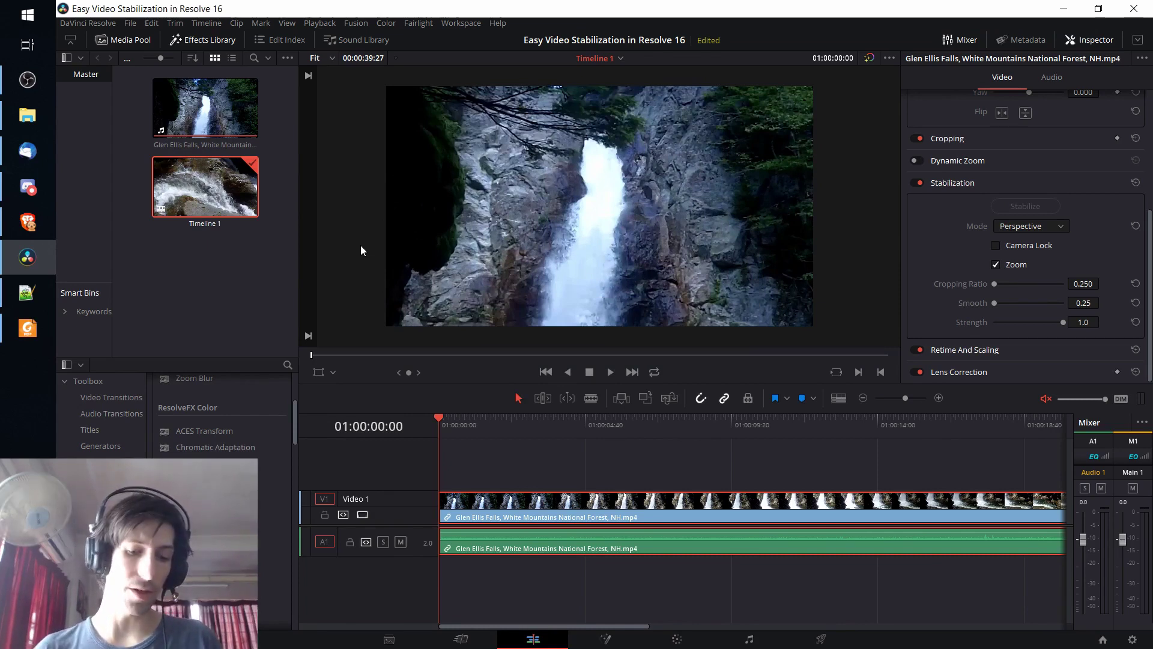
Play the stabilized clip through to its end and review the available stabilization modes without changing the selection.
key("space")
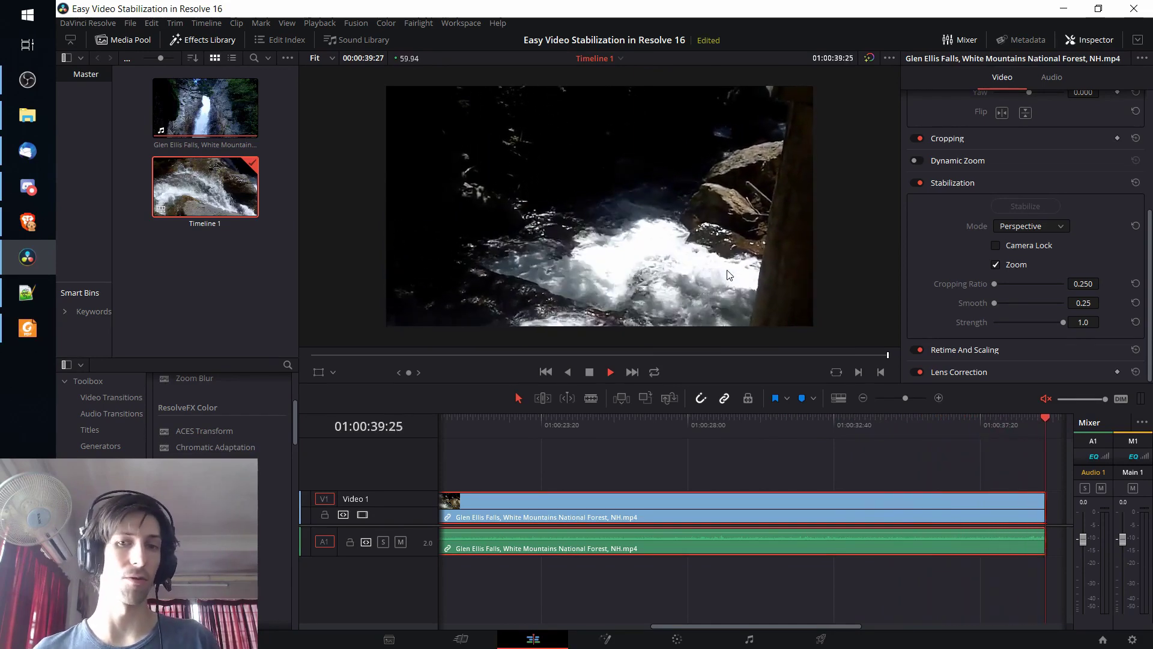
left_click(1057, 230)
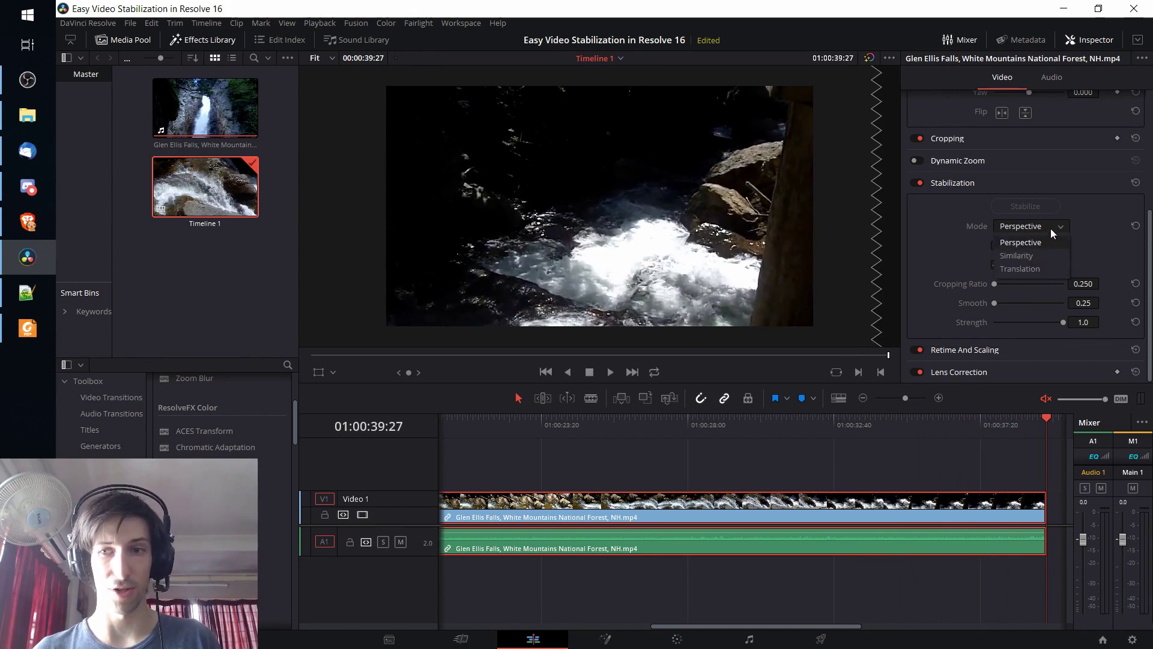
left_click(941, 211)
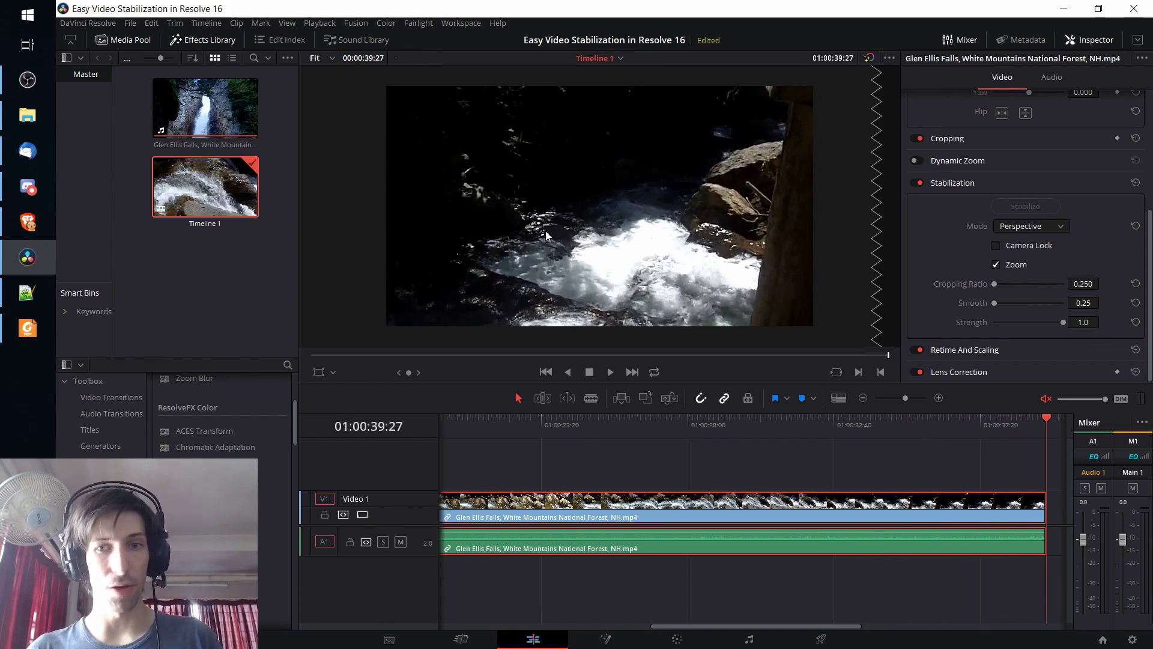
left_click(1028, 228)
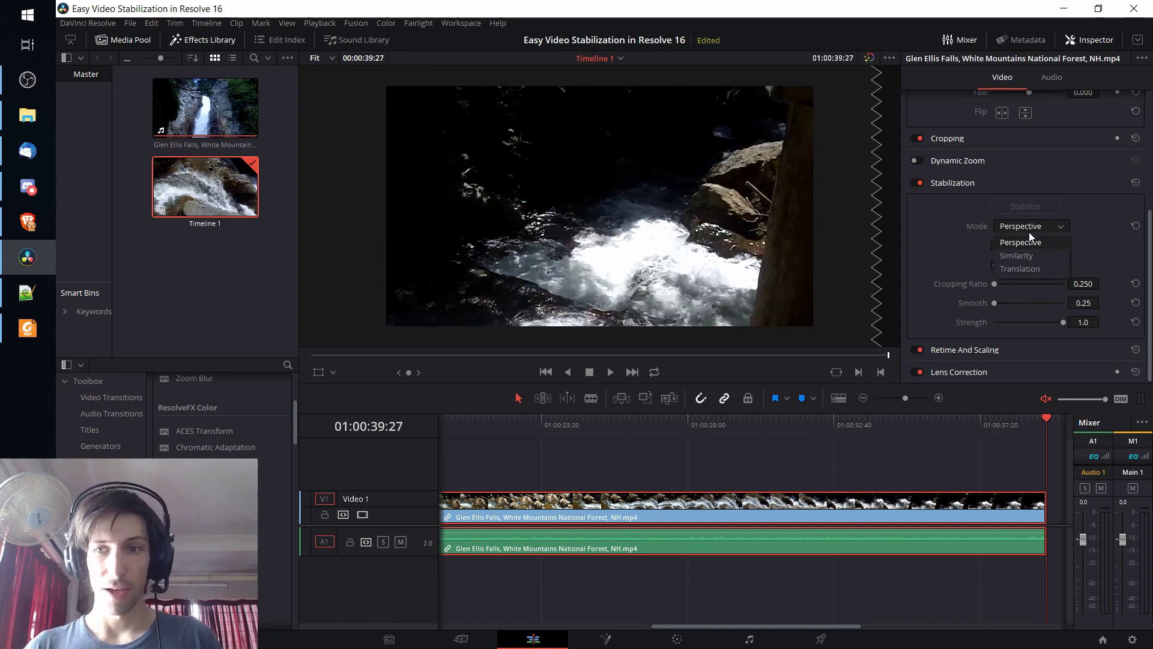
left_click(937, 221)
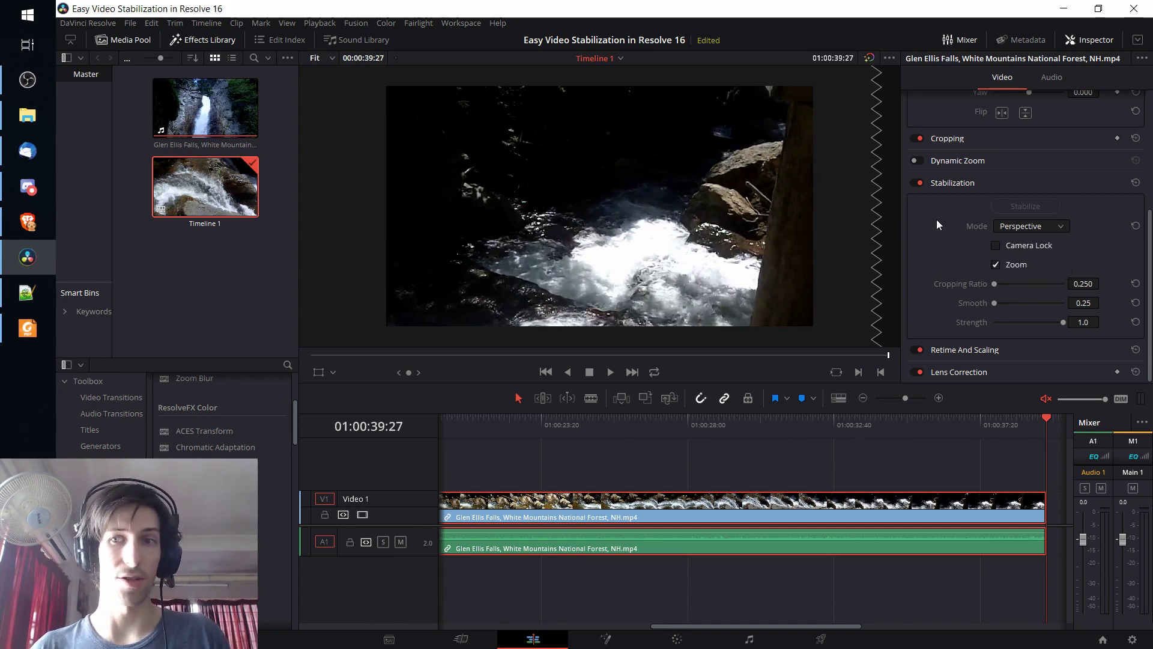
Step back one frame from the clip's end, view the clip on the Color page, and return to the Edit page.
key("Left")
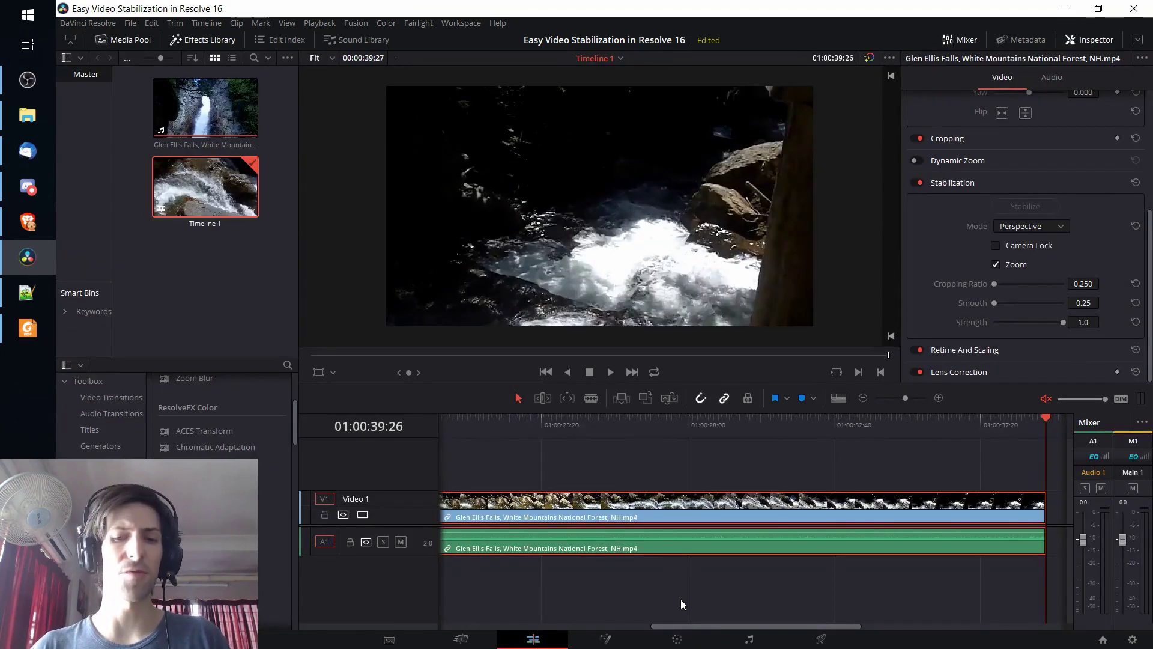
left_click(677, 639)
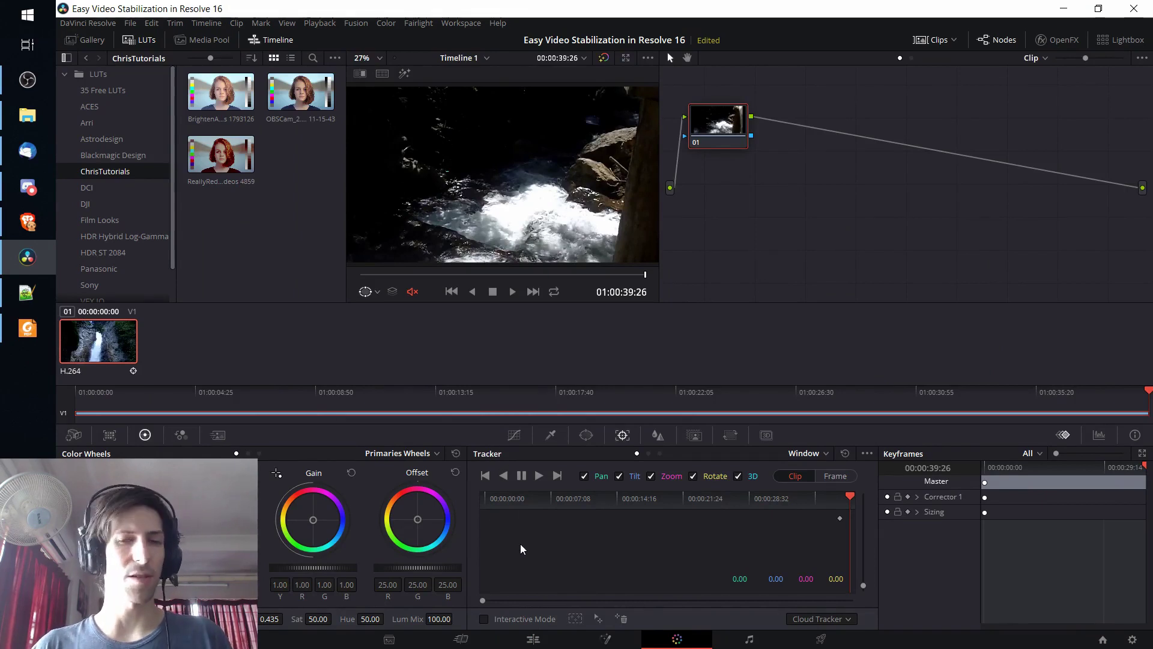
left_click(544, 637)
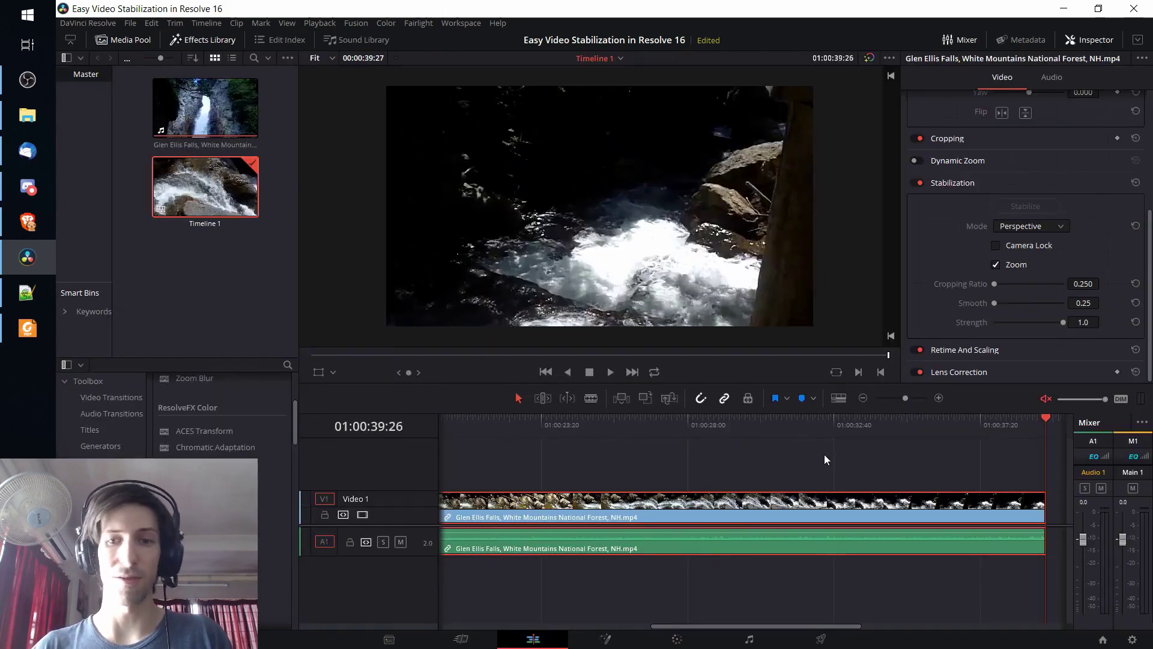